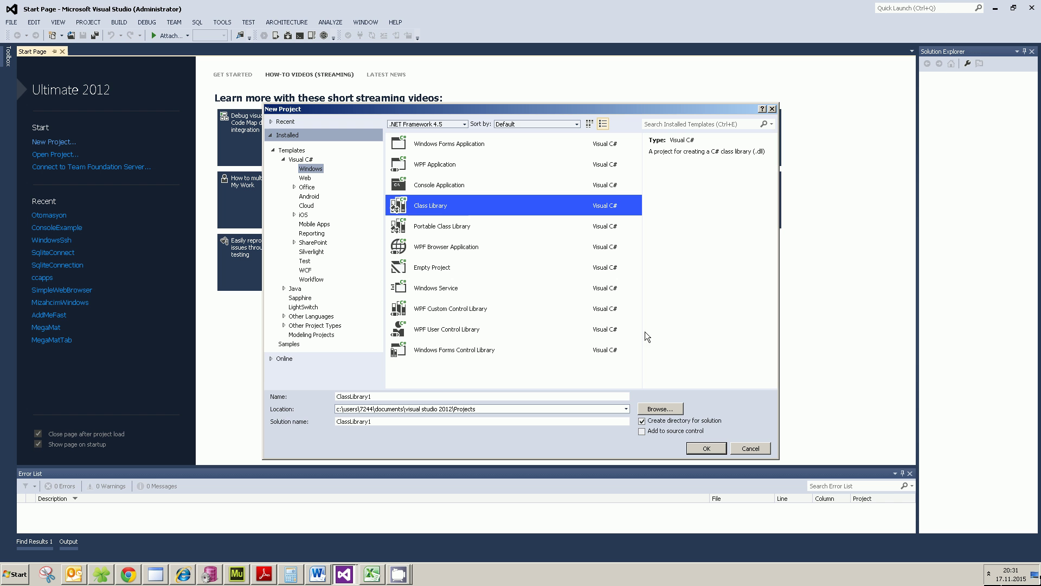
Step: Create a C# Console Application project named Example
click(453, 397)
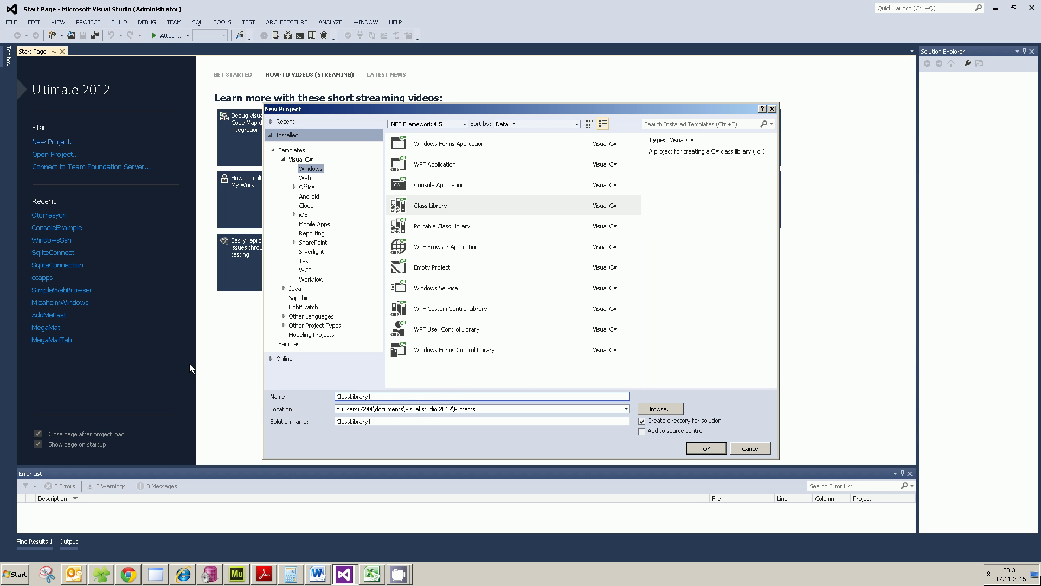
click(452, 185)
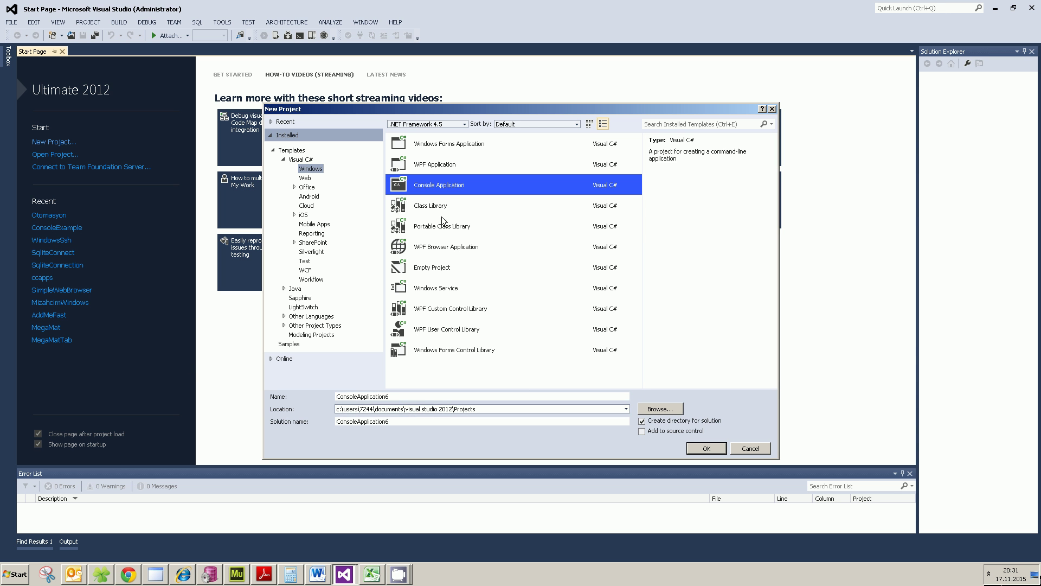
double_click(400, 395)
key(BackSpace)
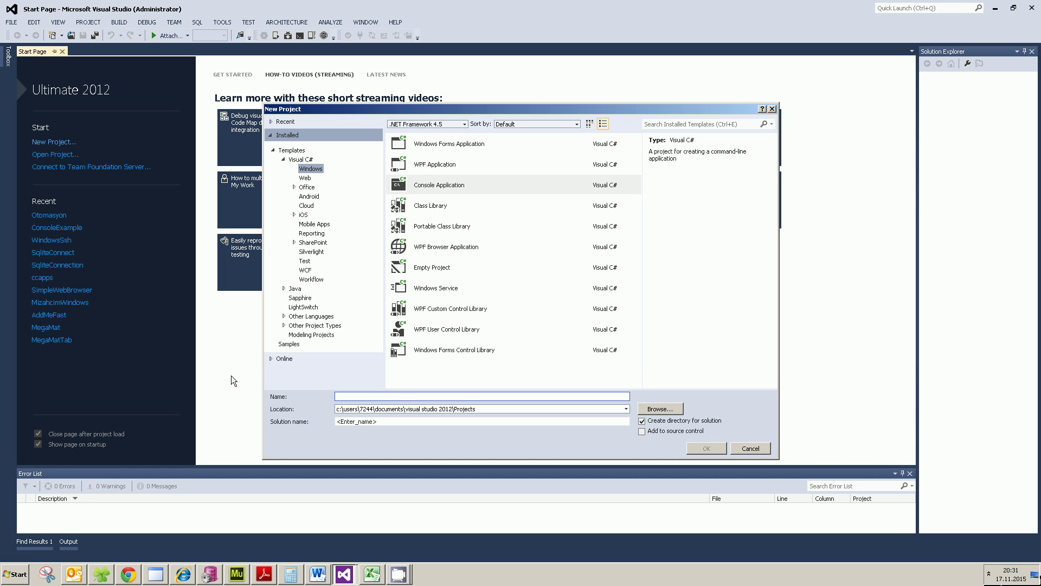
text(Example)
key(Return)
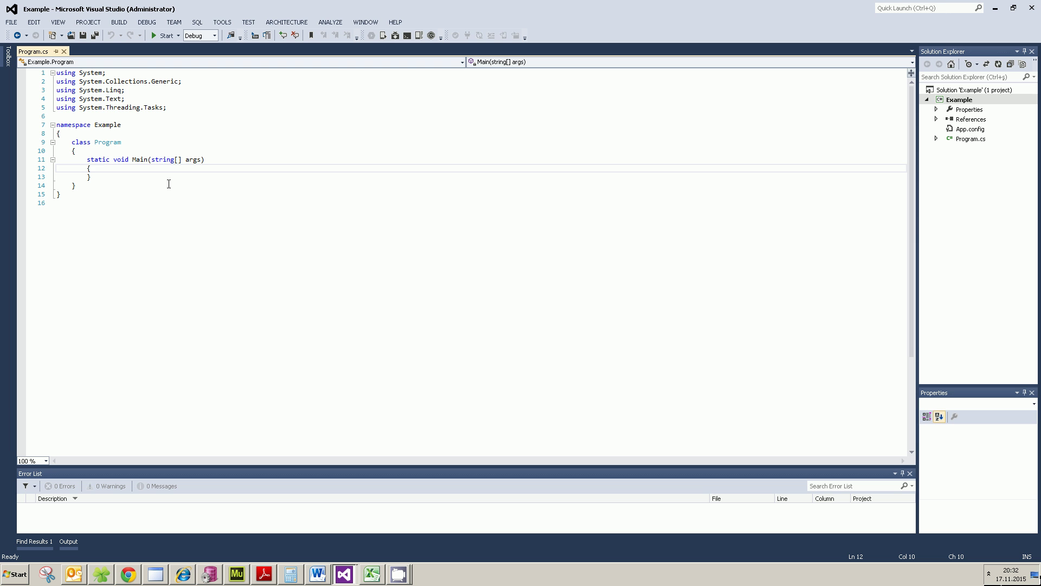
Step: Declare string value; in Main and begin the Console.WriteLine("Write Something : ") prompt
key(Return)
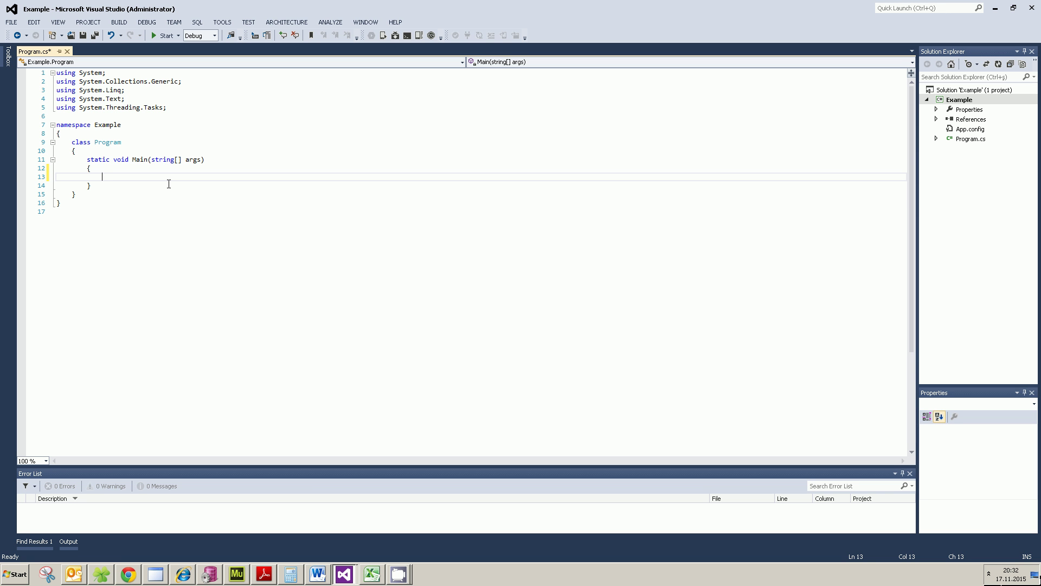
key(Return)
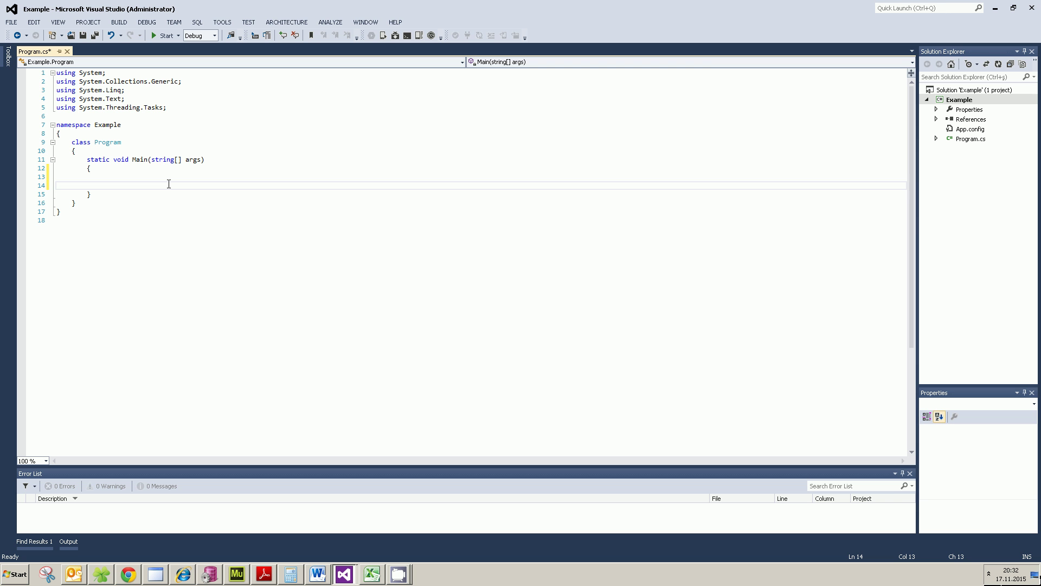
text(string)
text( value)
text(;)
key(Return)
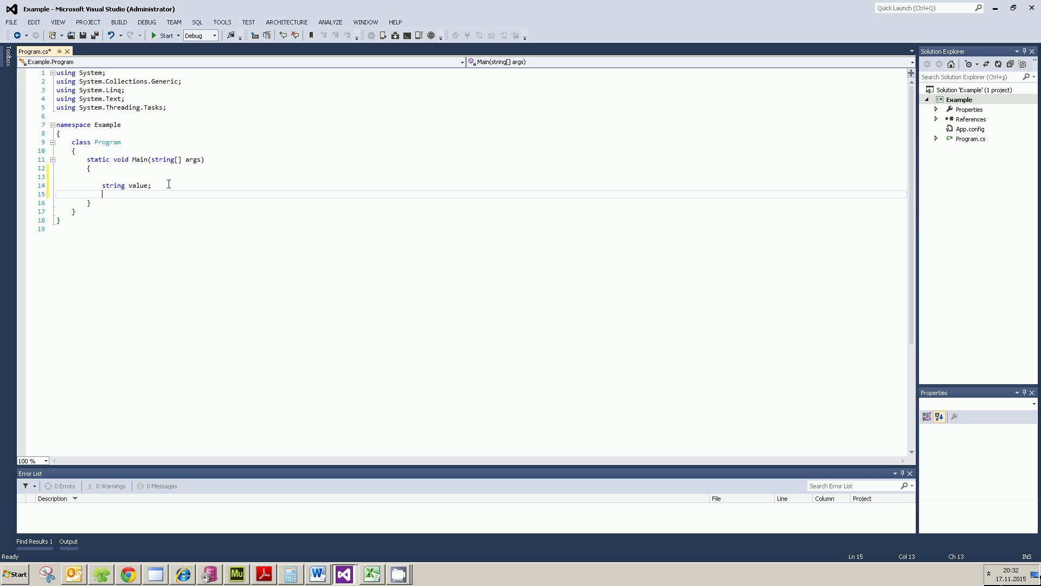
key(Return)
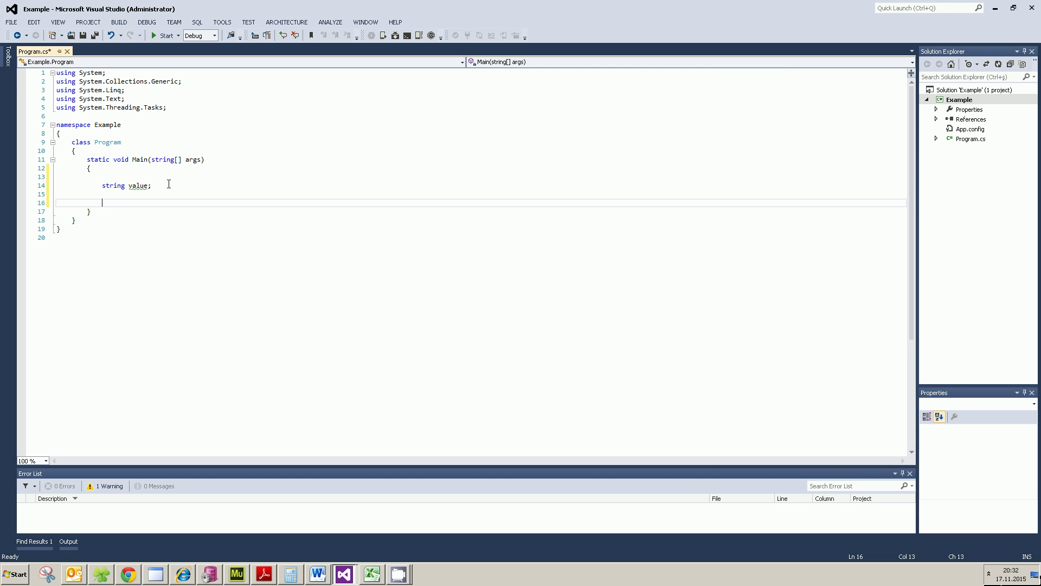
text(Console.)
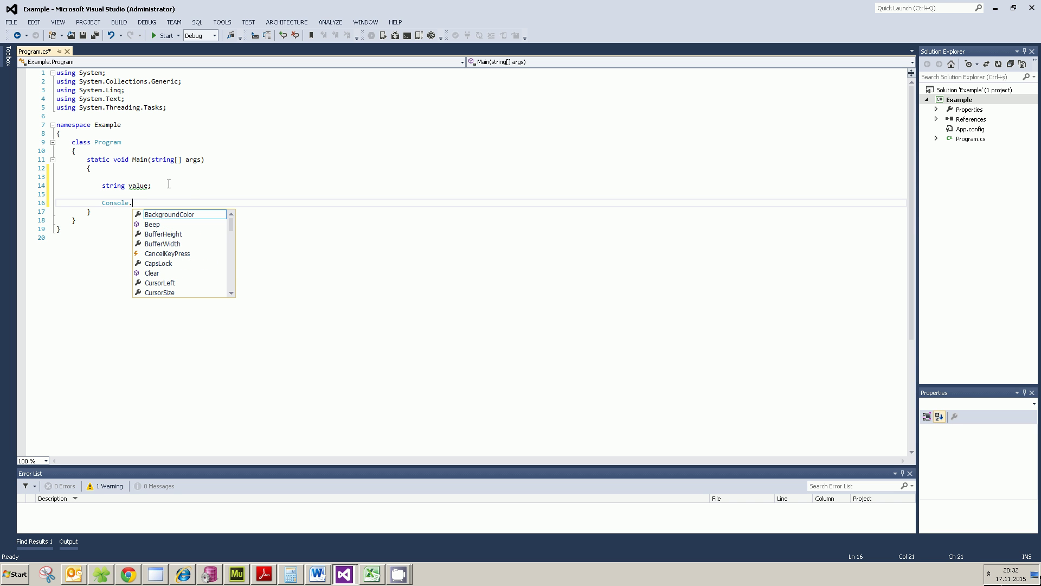
text(write)
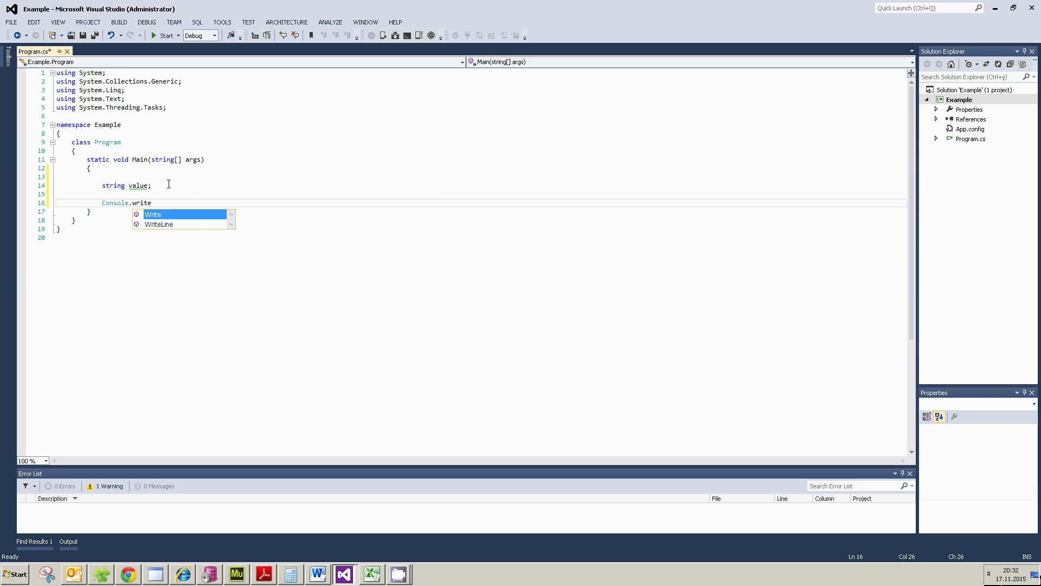
text(l)
key(Tab)
text(()
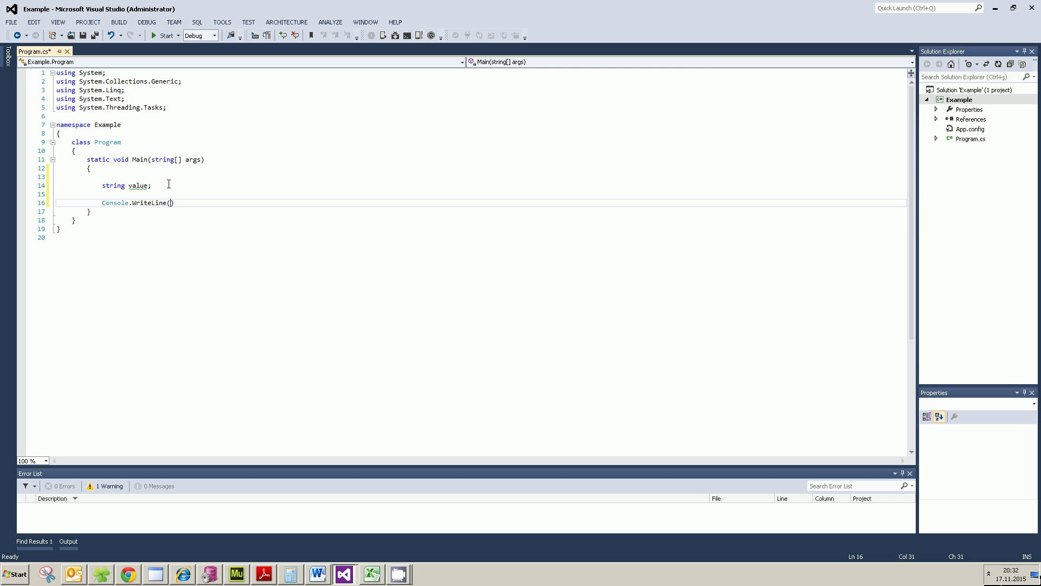
text("Write Some)
text(thing : )
text(");)
Step: Finish the prompt line and read the user's input into value with Console.ReadLine()
key(Return)
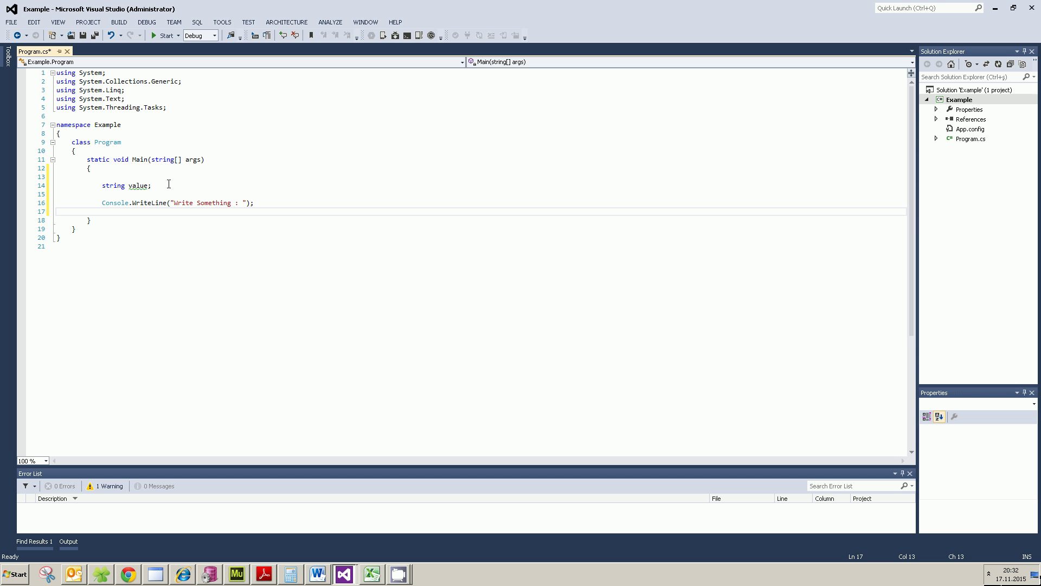
text(value ))
text(Co)
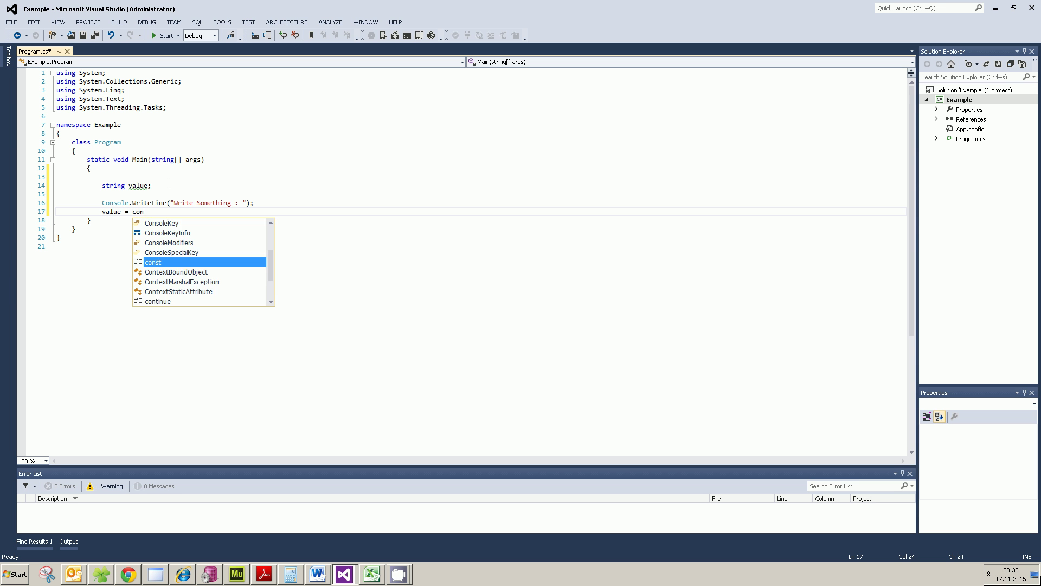
text(nsole.read)
key(Down)
key(Down)
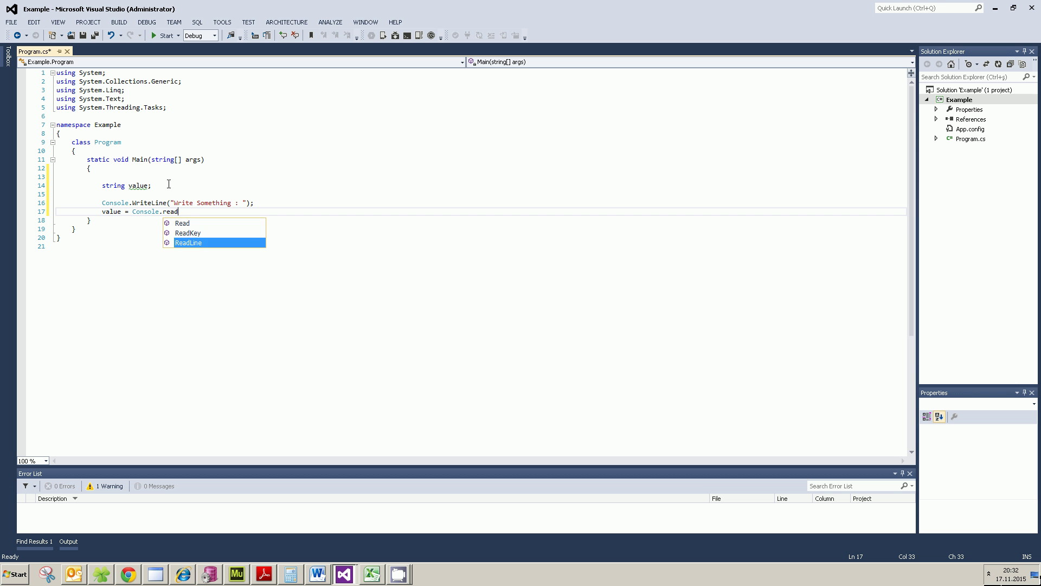
text(();)
key(Return)
key(Return)
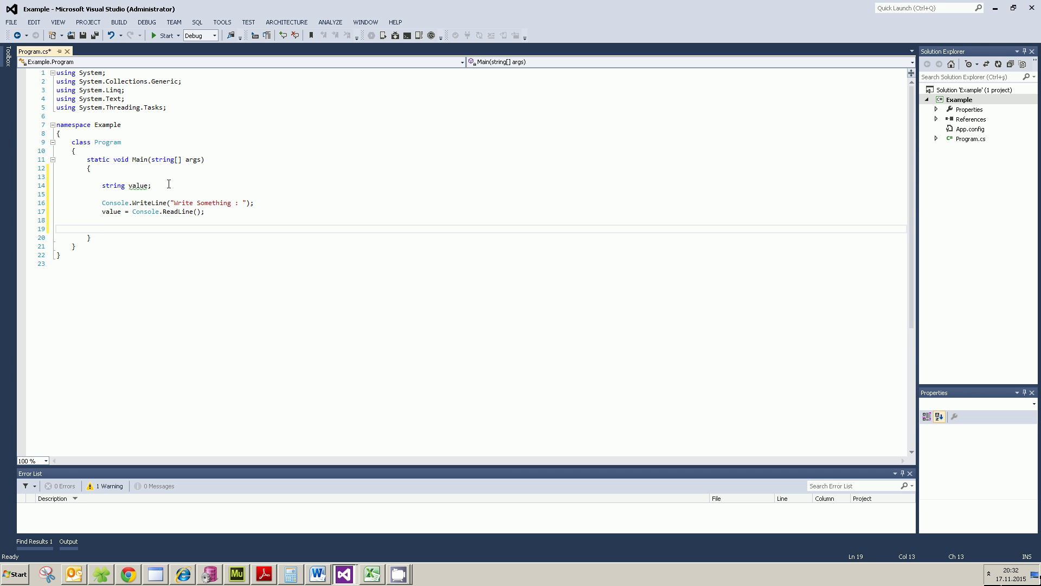
text(Co)
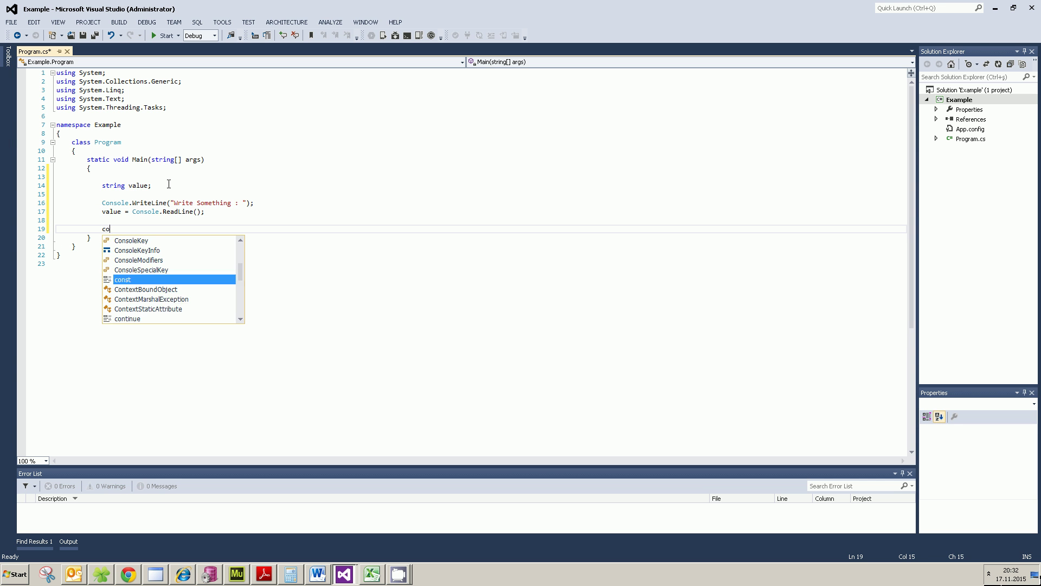
text(nsole.write)
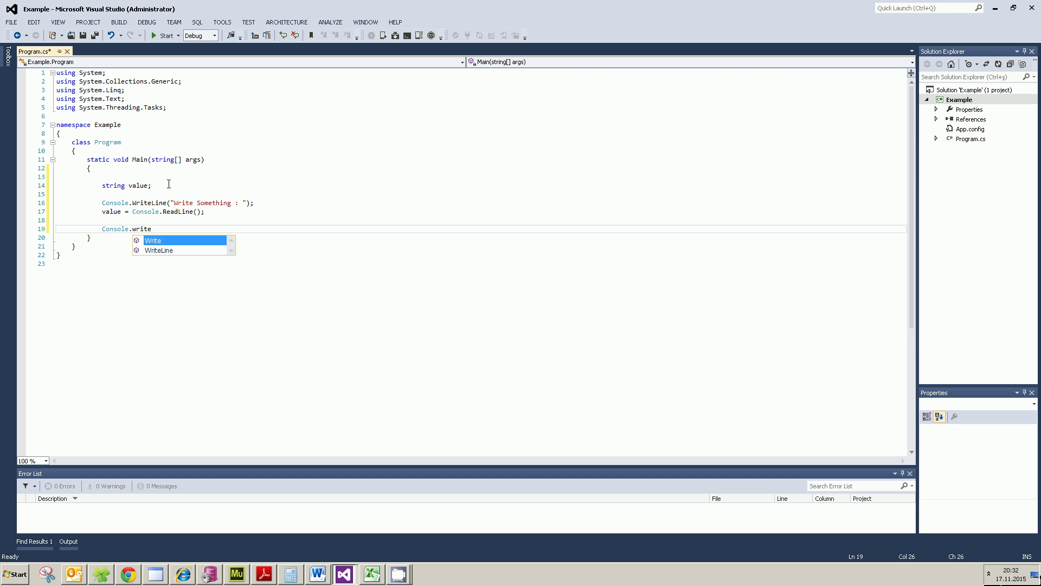
Step: Add Console.WriteLine("You wrote : " + value); followed by a final Console.ReadLine();
key(Down)
text((")
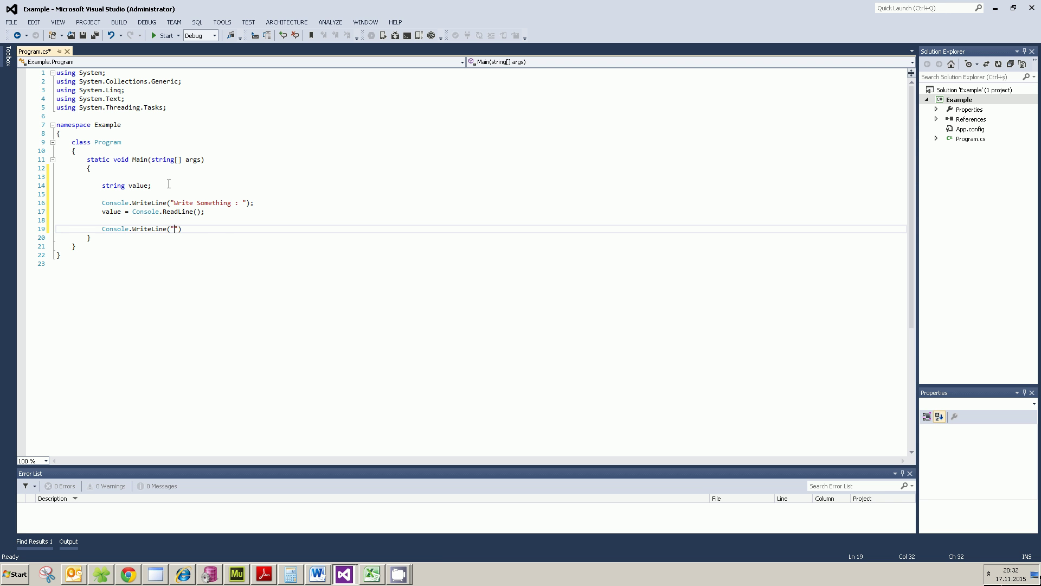
text(You wrote : ")
text(+)
text(value)
key(End)
text(;)
key(Return)
key(Return)
text(Consol)
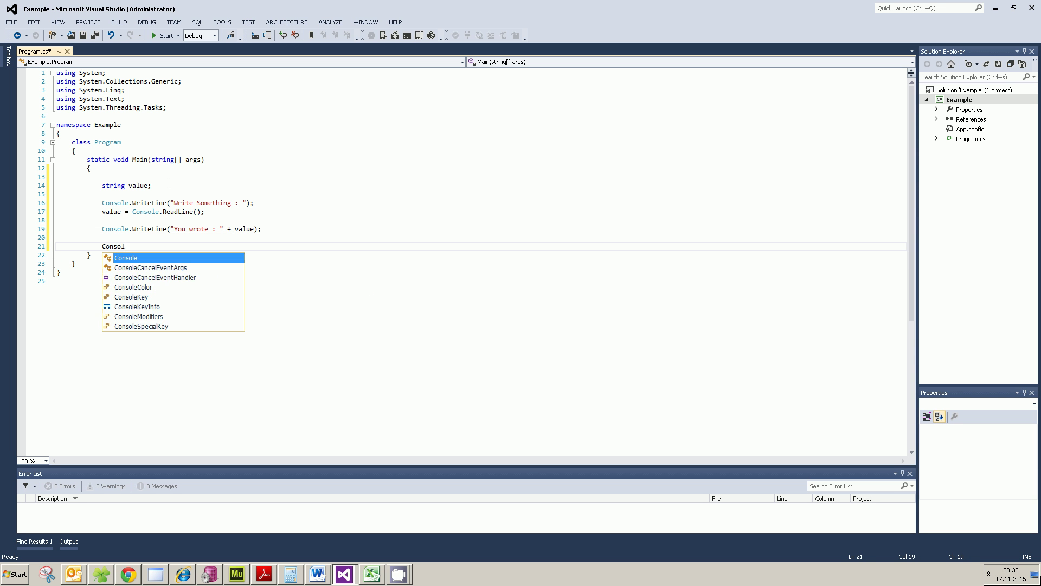
text(e.read)
key(Down)
key(Down)
text(()
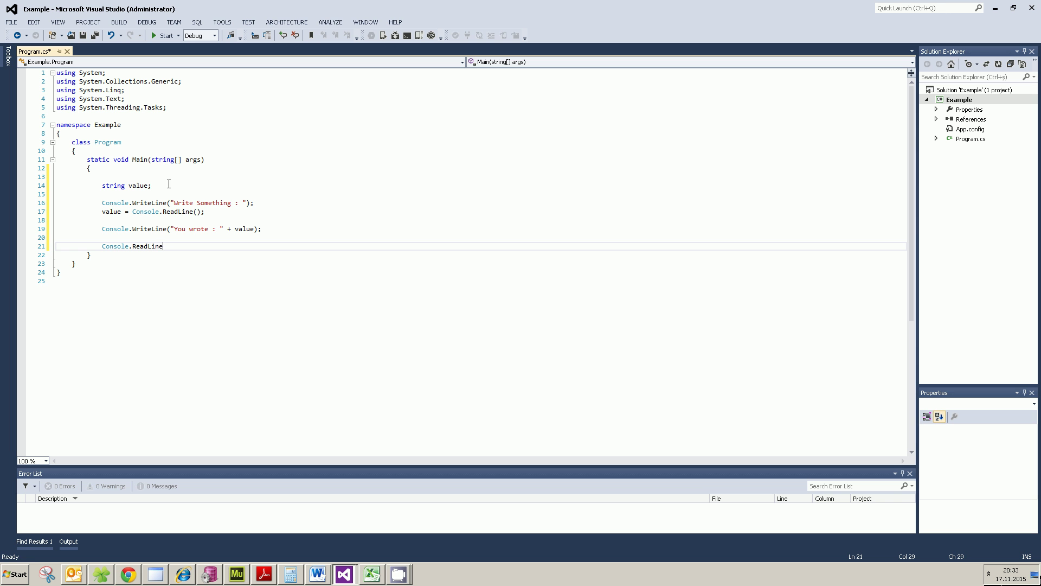
text();)
Step: Save Program.cs, then highlight the value declaration, prompt, value and echo lines in turn
key(ctrl+s)
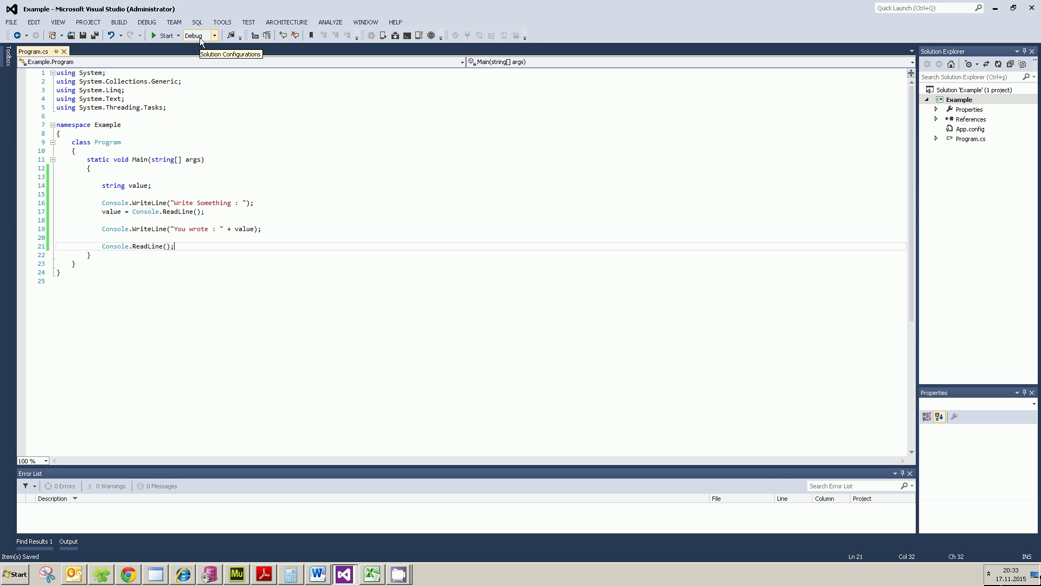
drag(99, 186, 152, 188)
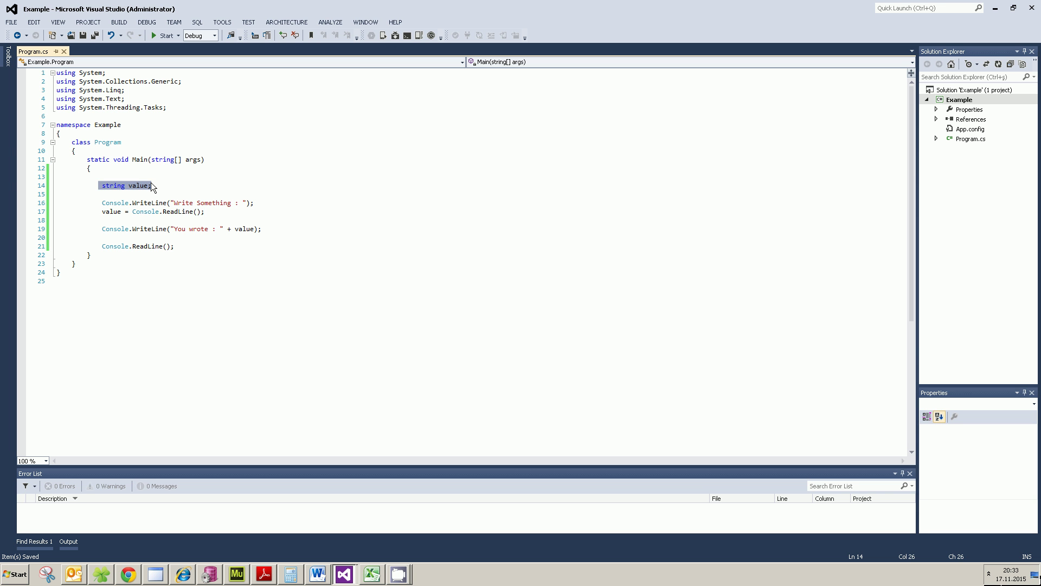
drag(278, 199, 100, 202)
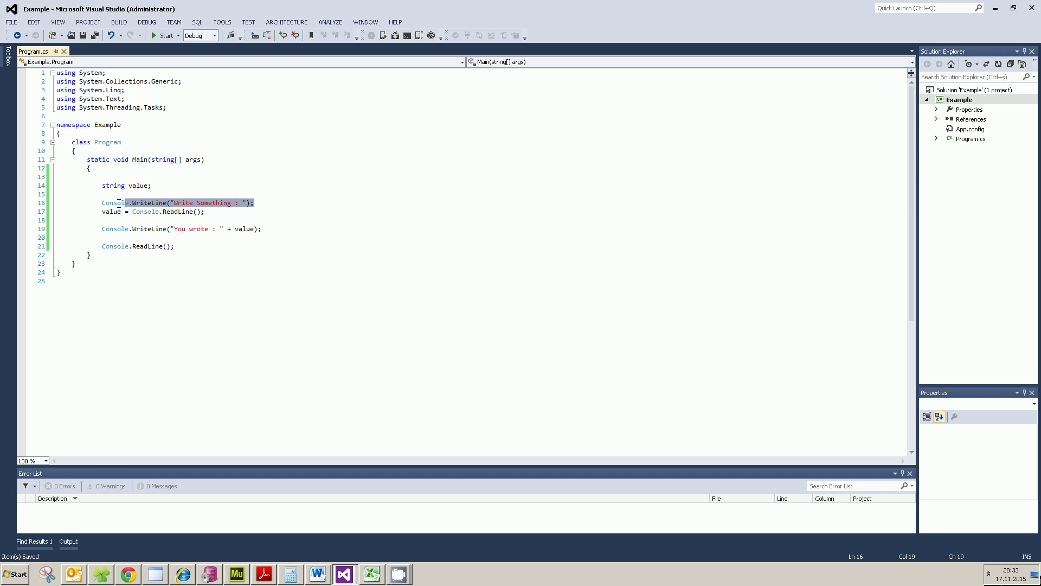
click(143, 229)
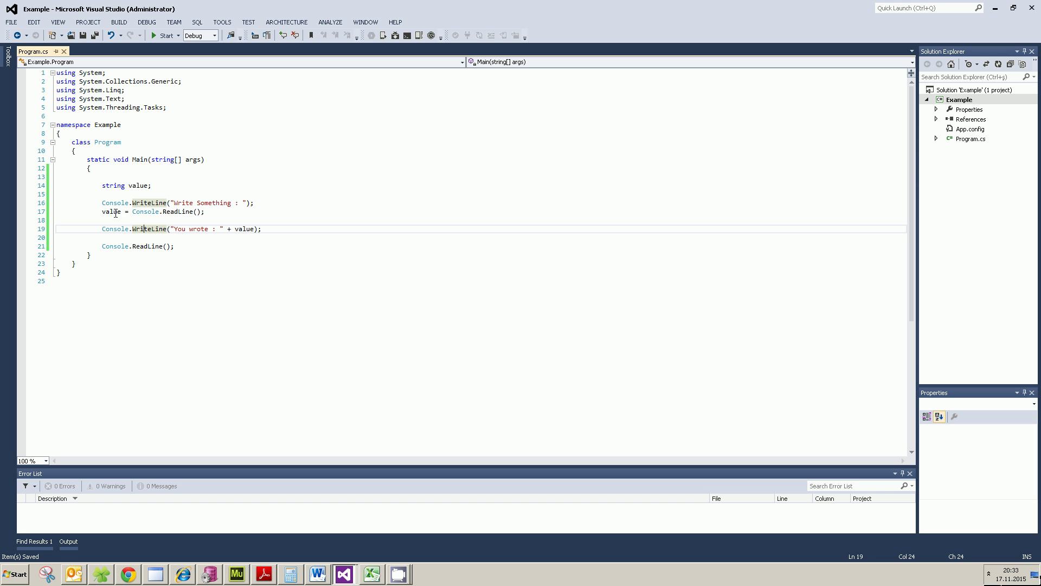
double_click(116, 212)
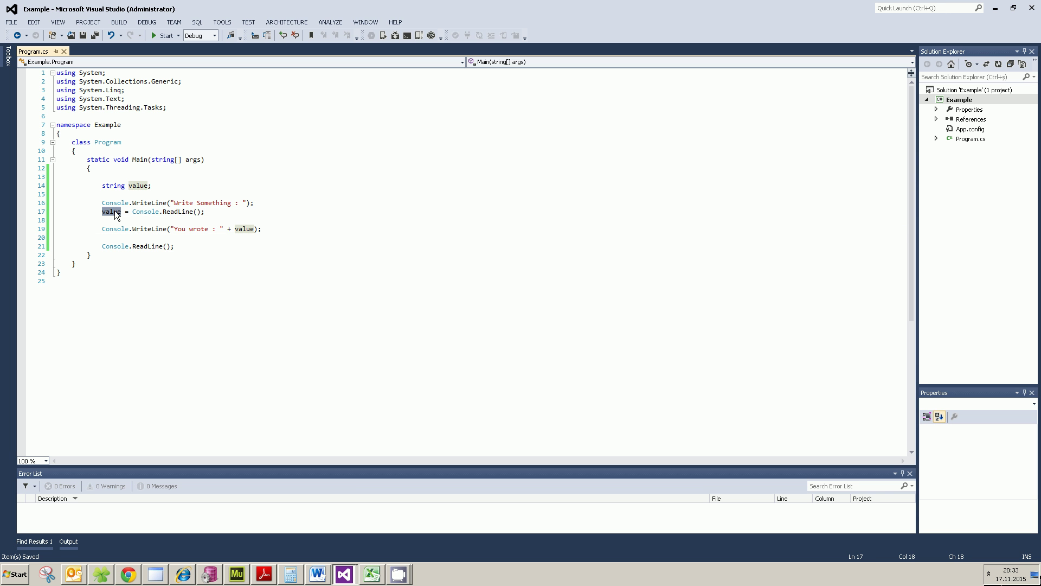
click(102, 229)
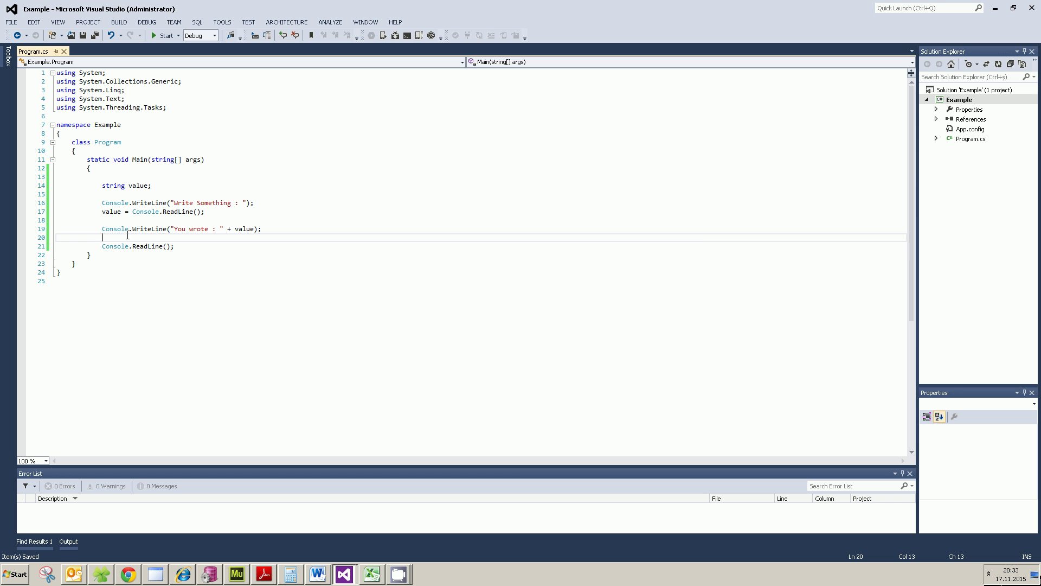
Step: Comment out the final Console.ReadLine() on line 21 with // and save
shift+click(172, 236)
drag(171, 237, 276, 228)
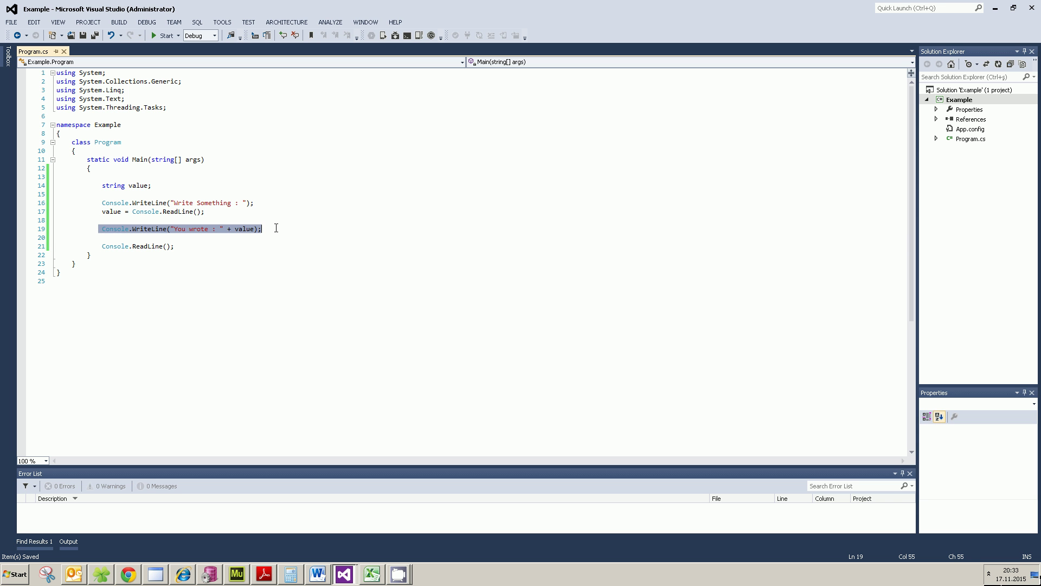
click(223, 248)
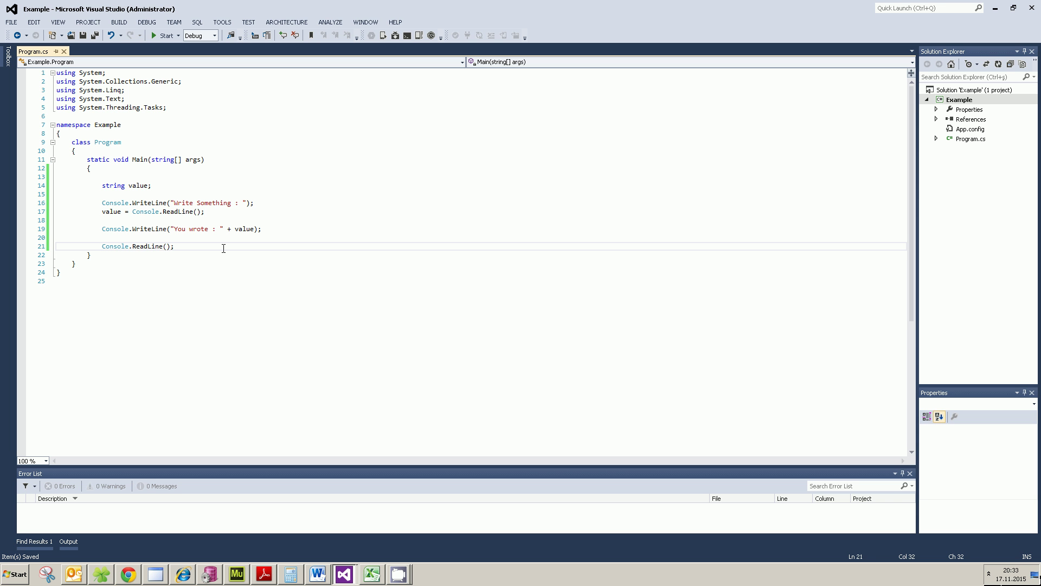
drag(98, 246, 56, 247)
click(137, 263)
click(98, 246)
text(//)
key(ctrl+s)
click(159, 36)
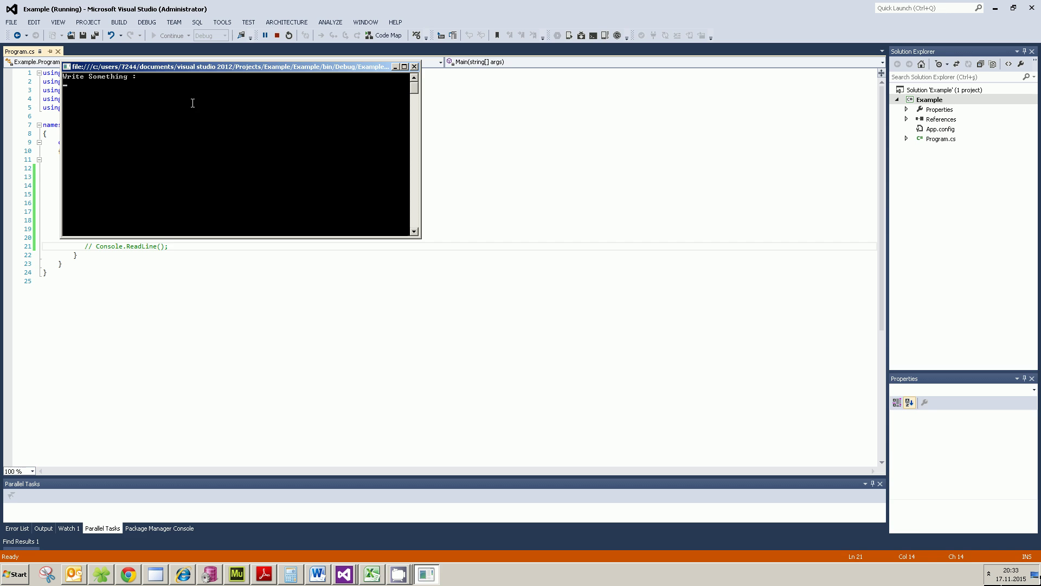
key(Return)
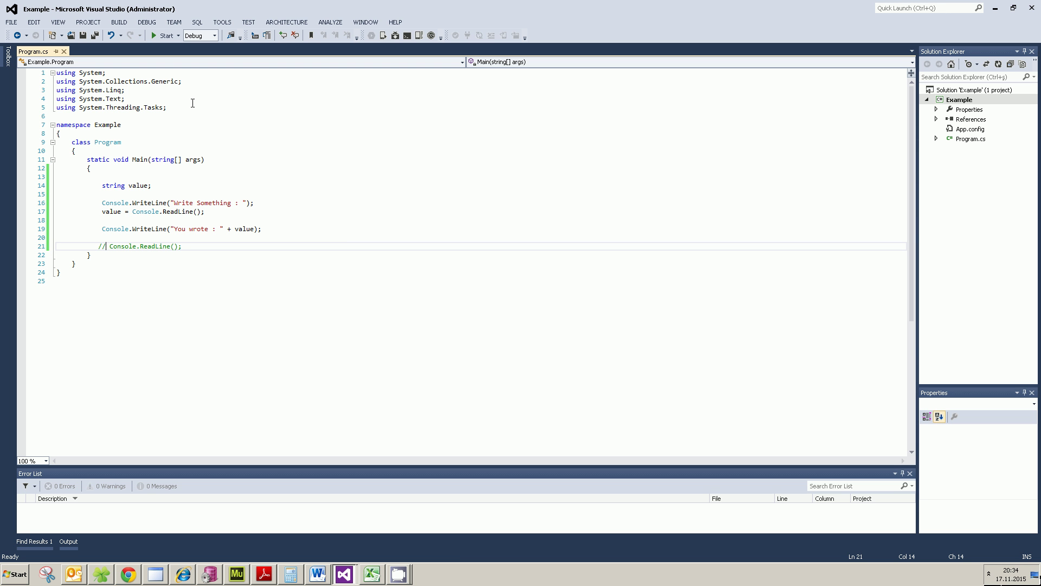
Step: Restore the final Console.ReadLine() and change line 19's WriteLine to Write, saving
key(BackSpace)
key(BackSpace)
key(ctrl+s)
click(208, 248)
click(166, 229)
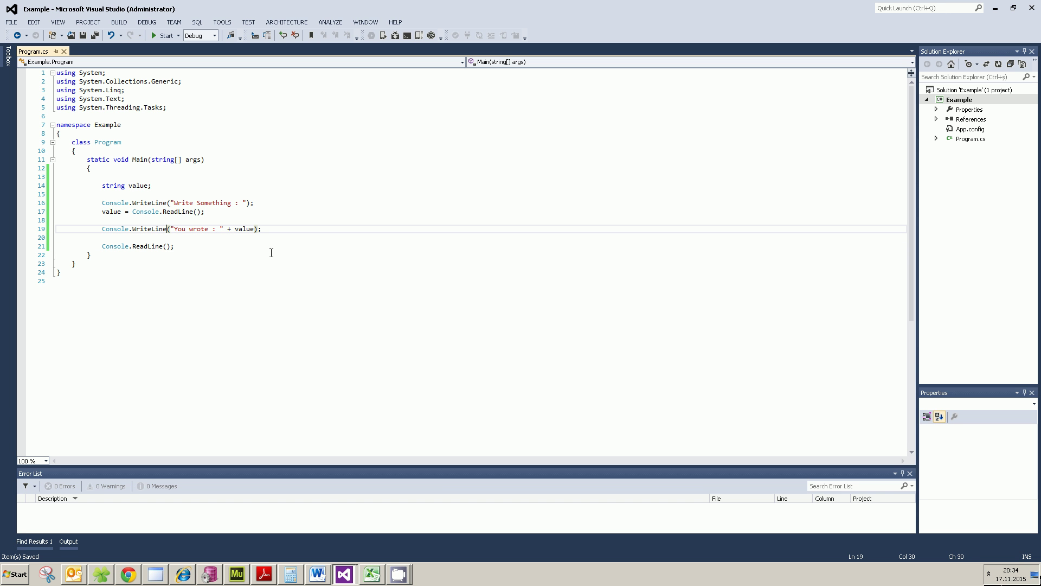
key(BackSpace)
key(BackSpace)
key(BackSpace)
key(BackSpace)
key(ctrl+s)
Step: Change the line 16 prompt call to Console.Write and save
click(168, 203)
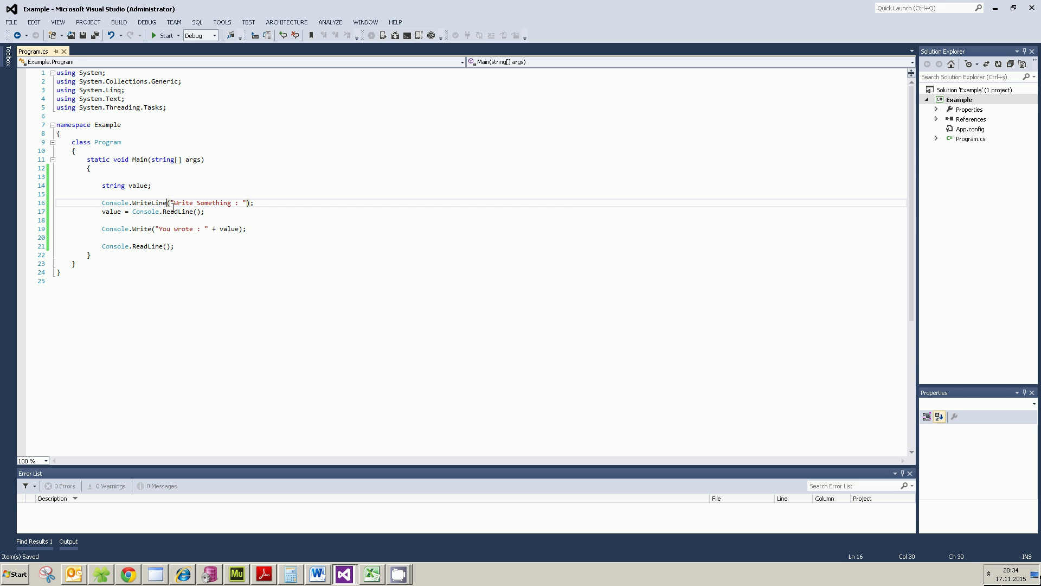
key(BackSpace)
key(BackSpace)
key(BackSpace)
key(BackSpace)
key(ctrl+s)
Step: Run Example, enter 1 to get "You wrote : 1", and close the console
click(162, 33)
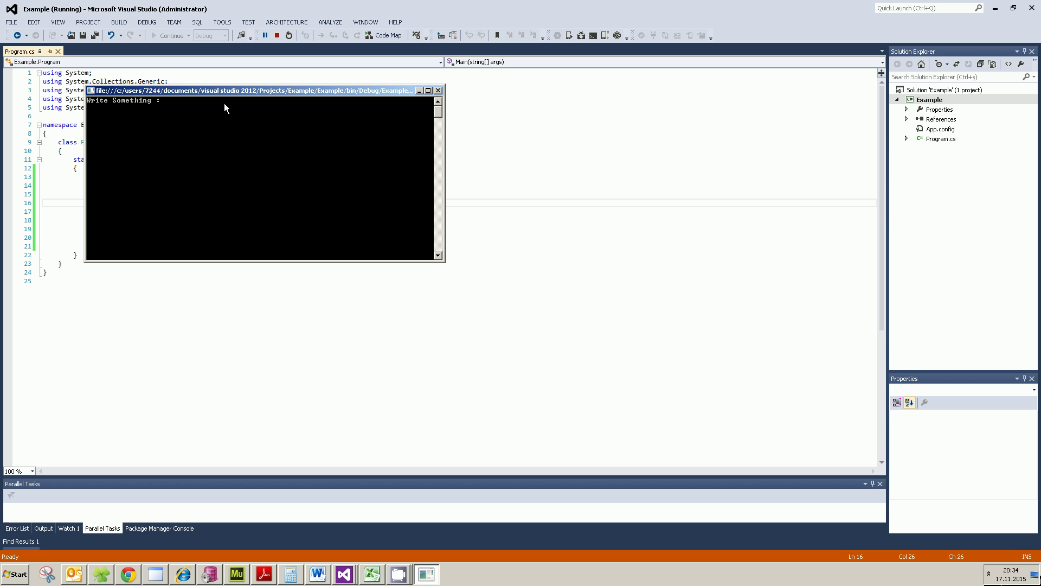
text(1)
key(Return)
text(,)
key(Return)
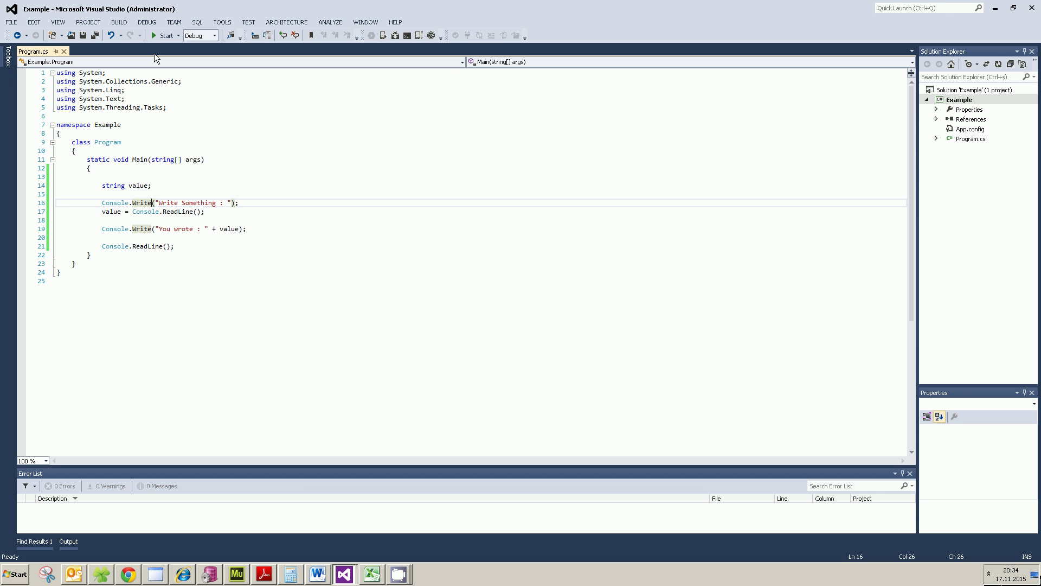
Step: Highlight lines 14, 16, 17, 19 and 21 in turn to explain each statement
click(236, 278)
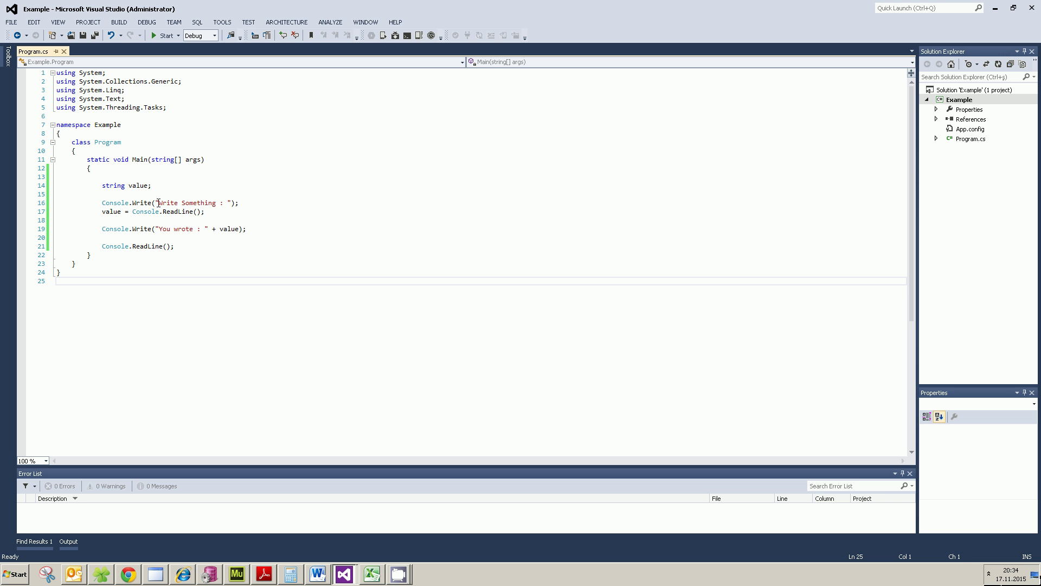
drag(95, 185, 162, 184)
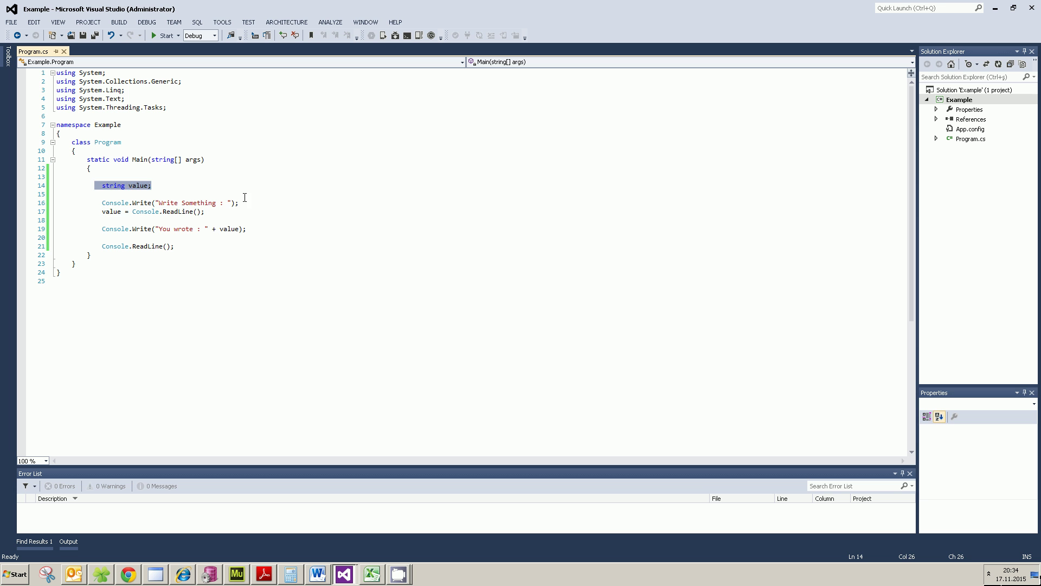
drag(244, 203, 92, 207)
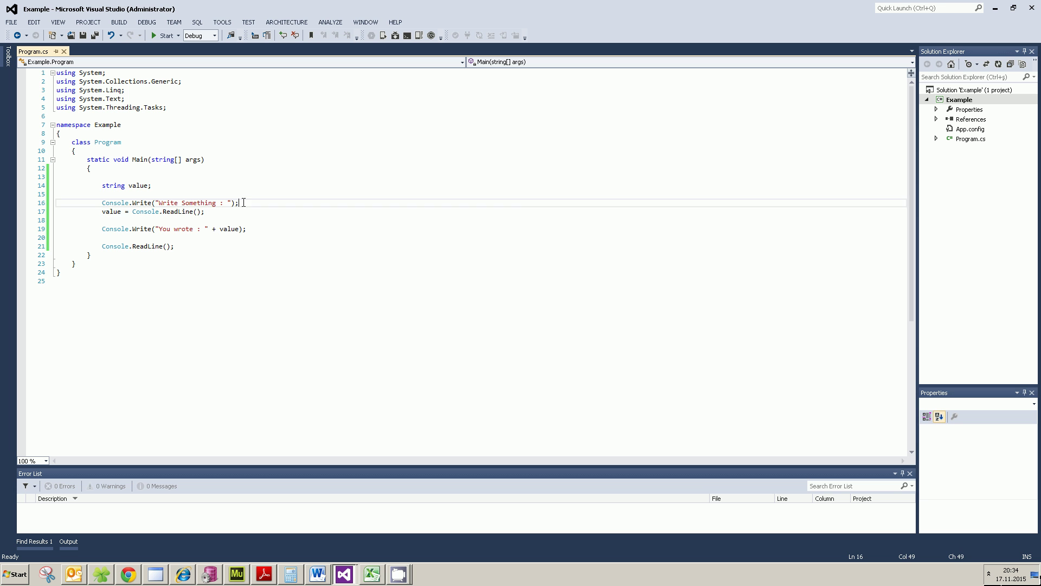
click(102, 212)
drag(102, 212, 214, 212)
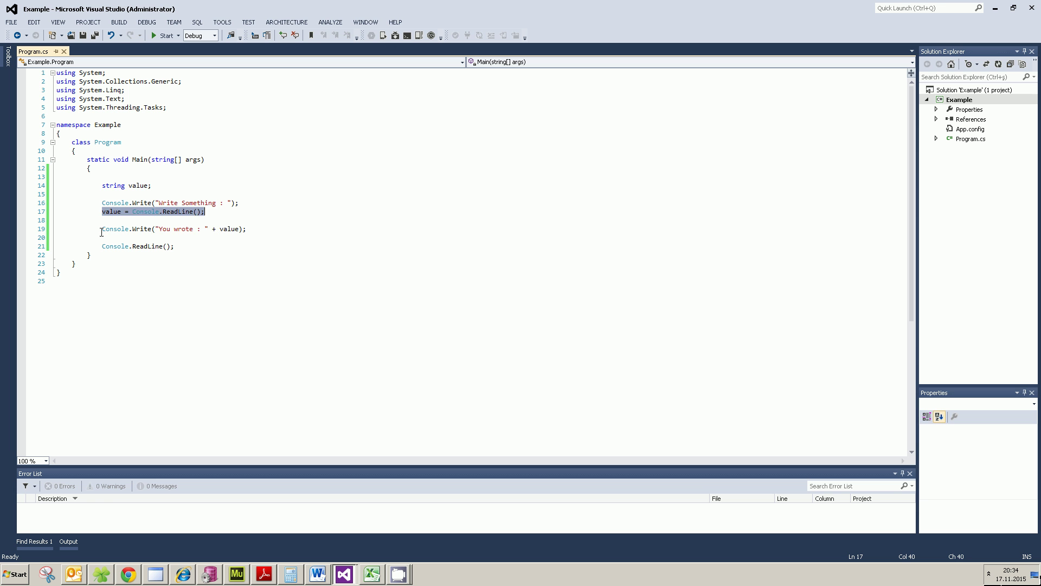
drag(101, 228, 266, 227)
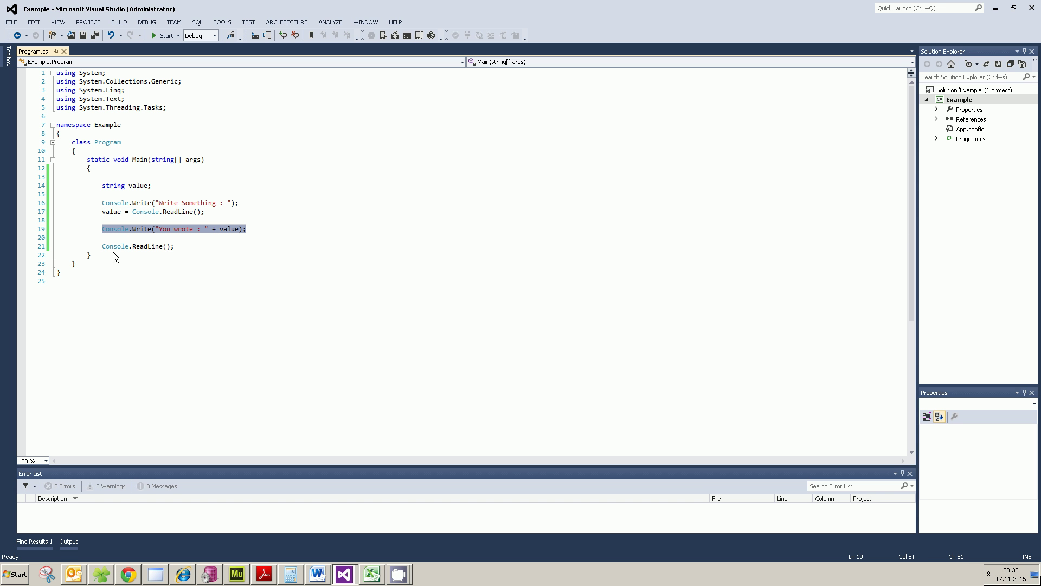
drag(101, 246, 198, 243)
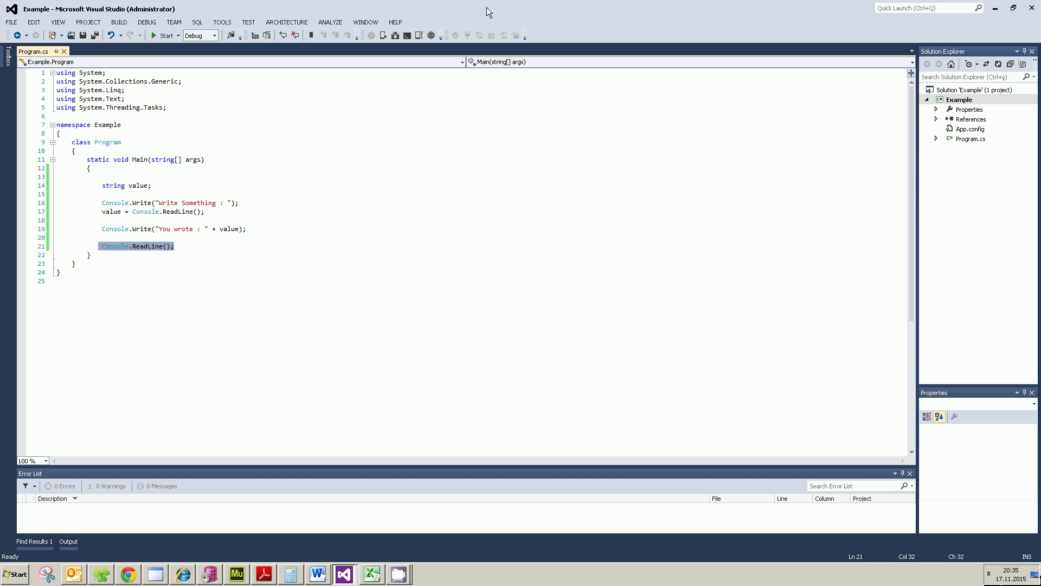
click(297, 237)
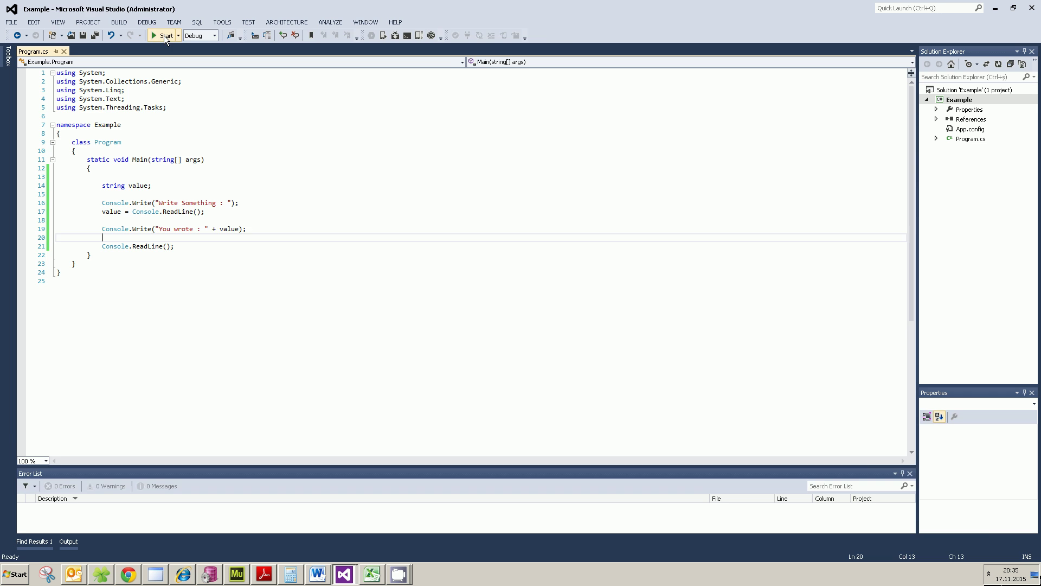
Step: Run Example again, enter a name to see it echoed, and close the console
click(164, 35)
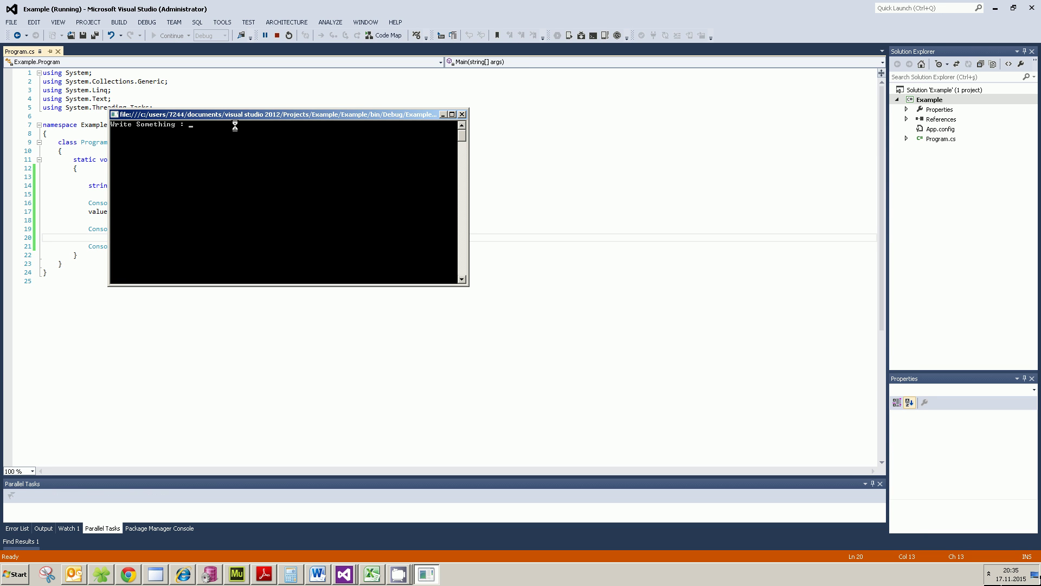
text(Hasip)
key(Return)
text(h)
key(Return)
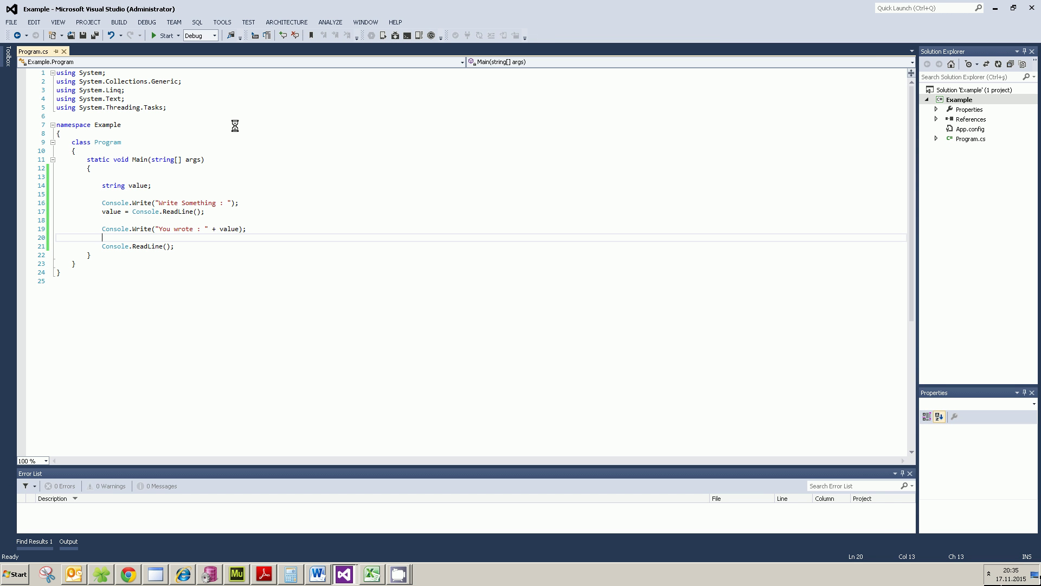
Step: Add the comment "// Waits Enter." after the final Console.ReadLine(); and save
click(228, 249)
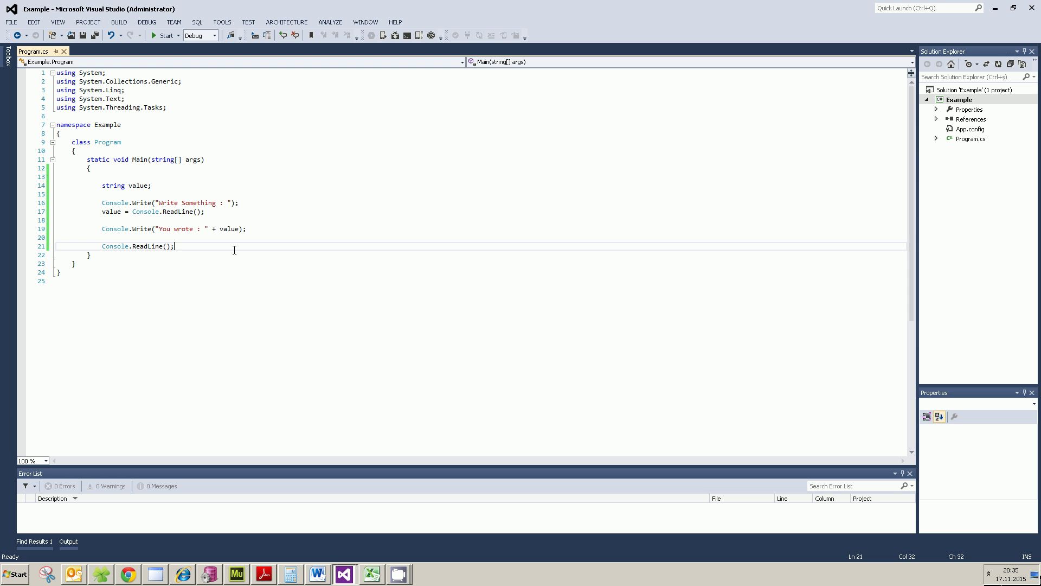
text(//)
key(BackSpace)
text(W)
text(ai)
key(BackSpace)
text(ts E)
text(nter.)
click(374, 323)
key(ctrl+s)
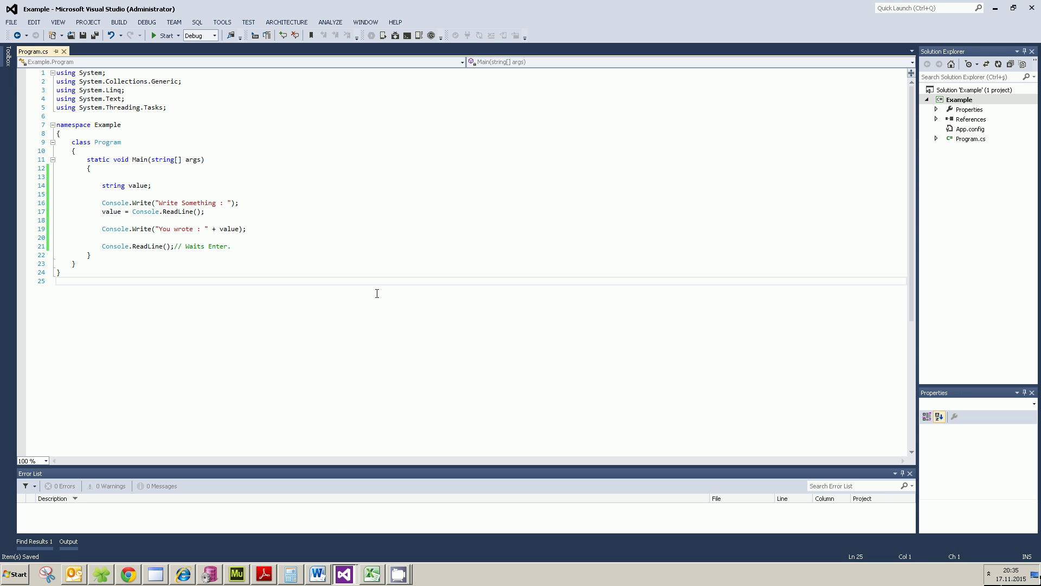